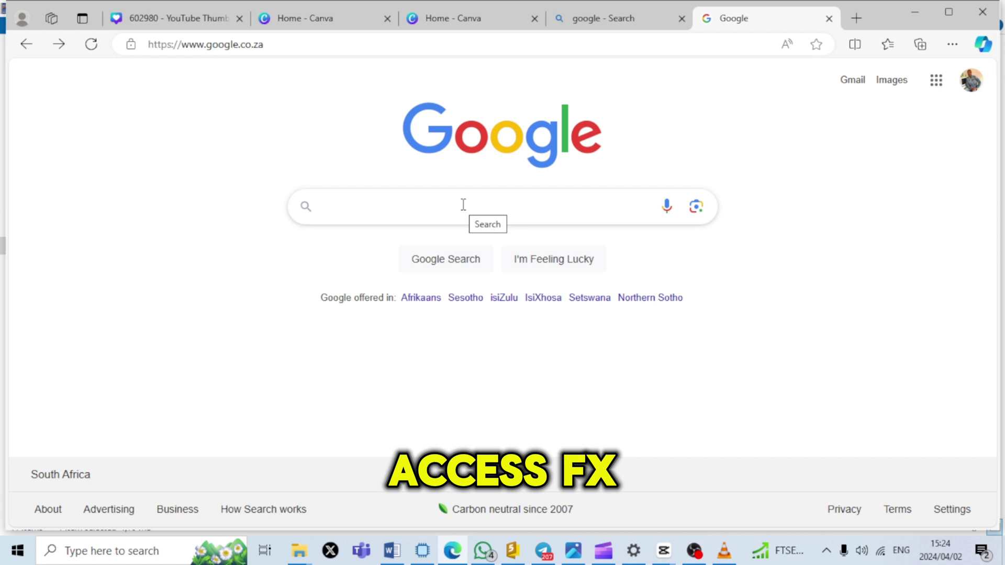
Search Google for 'FX BLUE' and open the fxblue.com result.
{"action": "left_click", "coordinate": [463, 205]}
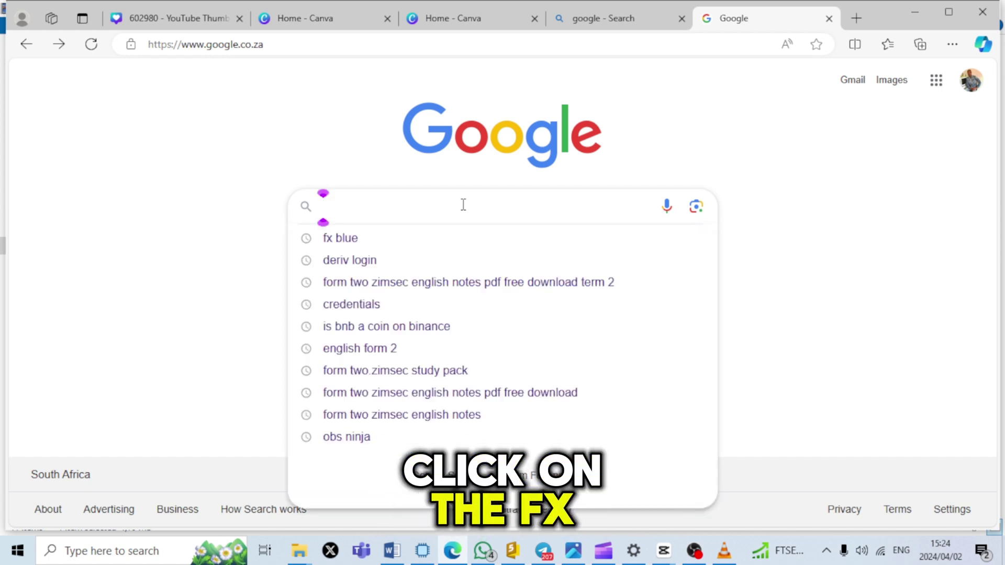
{"action": "type", "text": "FX BLUE"}
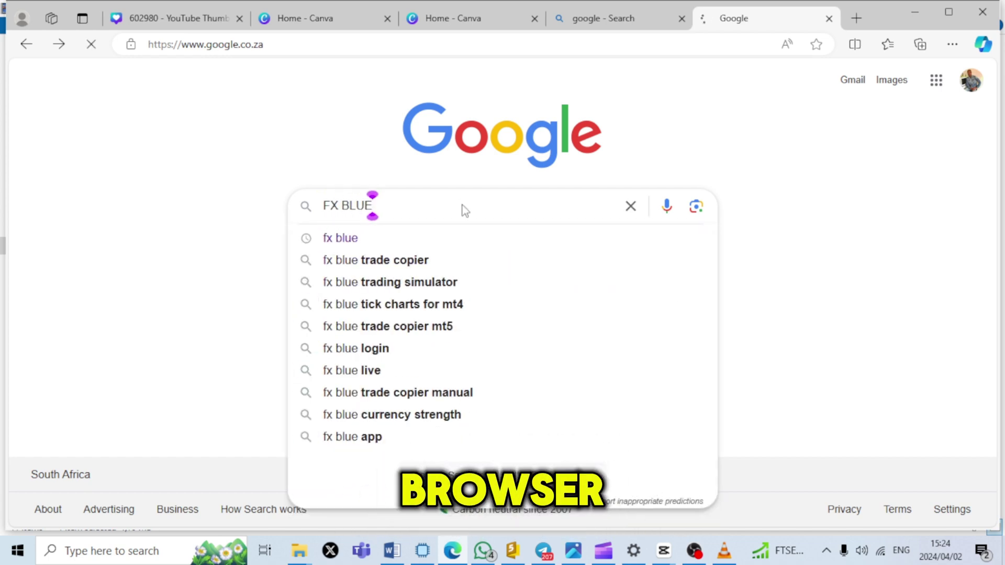
{"action": "key", "text": "Return"}
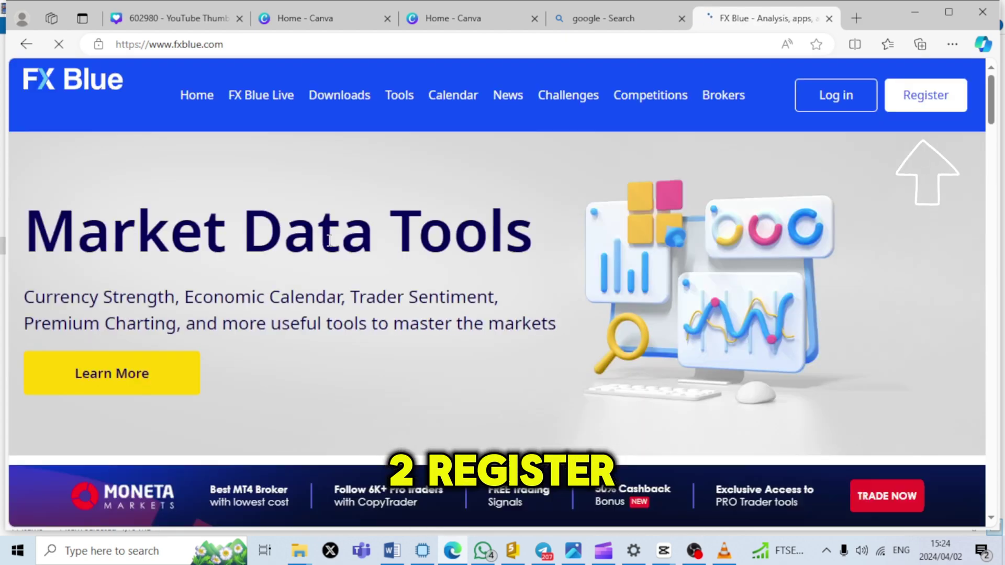
Start a New Registration on FX Blue and open the registration code email in Gmail.
{"action": "left_click", "coordinate": [937, 91]}
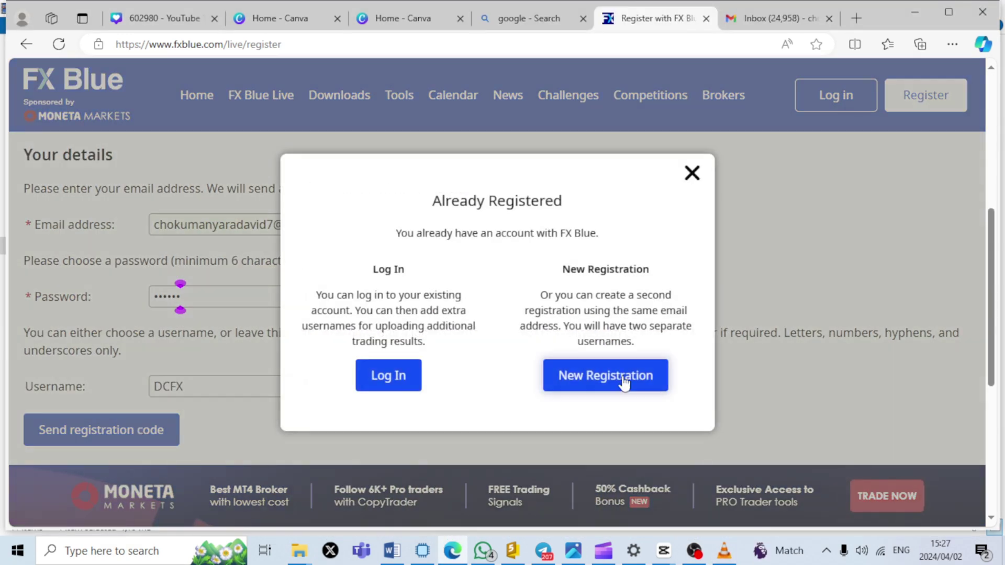
{"action": "left_click", "coordinate": [607, 375]}
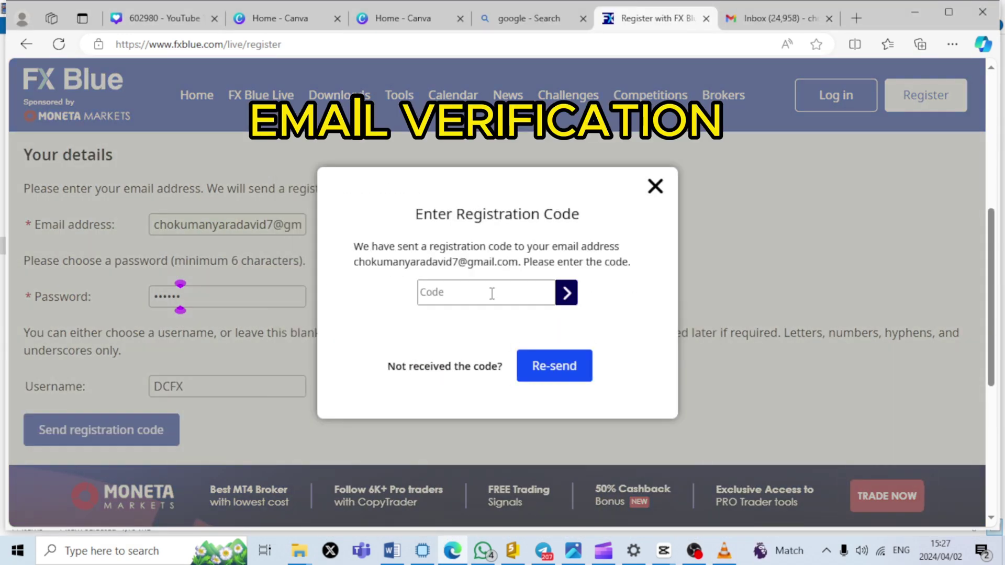
{"action": "left_click", "coordinate": [753, 21]}
{"action": "left_click", "coordinate": [421, 190]}
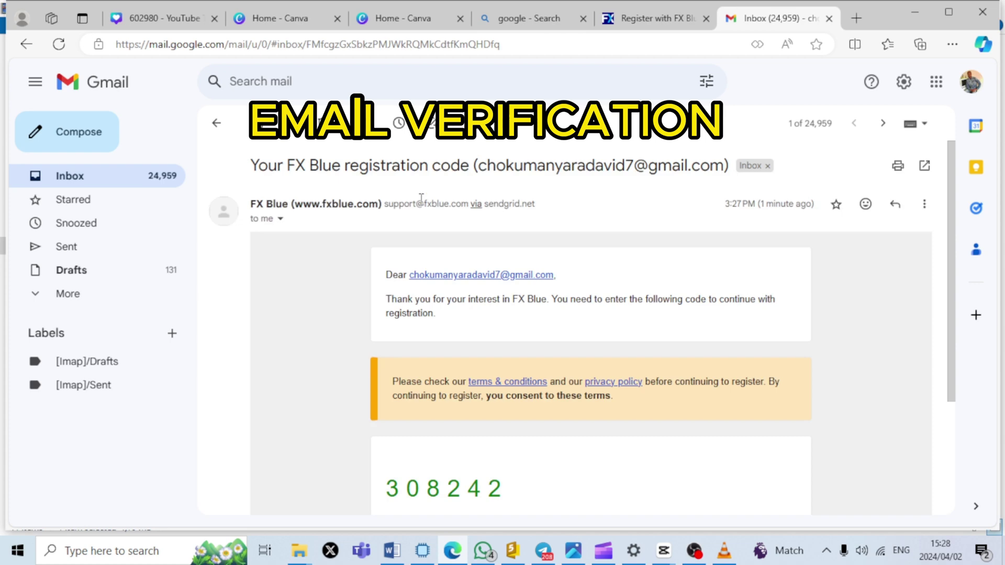
Copy the code from the email and paste it into FX Blue's registration Code field.
{"action": "left_click_drag", "start_coordinate": [508, 489], "coordinate": [386, 489]}
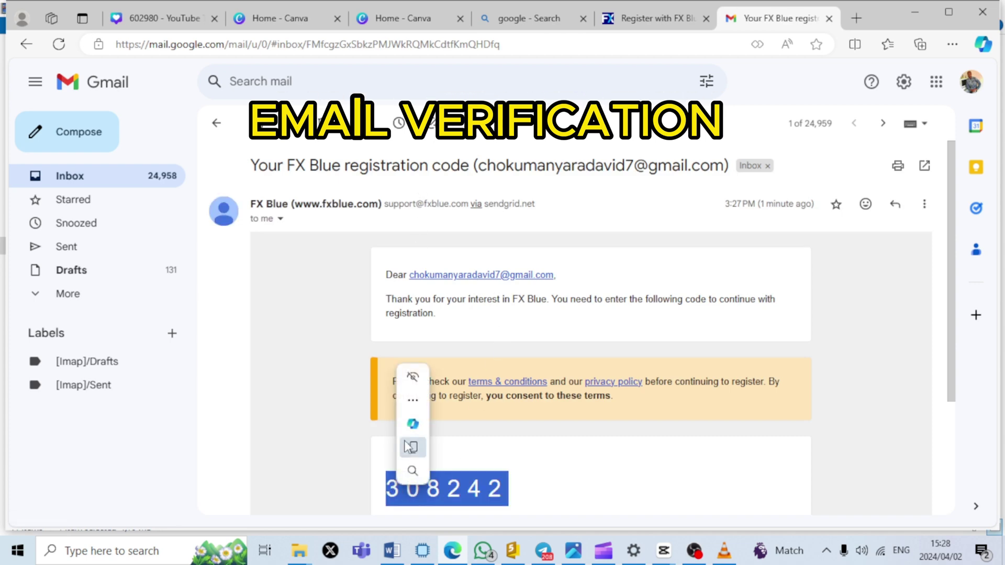
{"action": "left_click", "coordinate": [410, 447]}
{"action": "left_click", "coordinate": [652, 19]}
{"action": "right_click", "coordinate": [486, 292]}
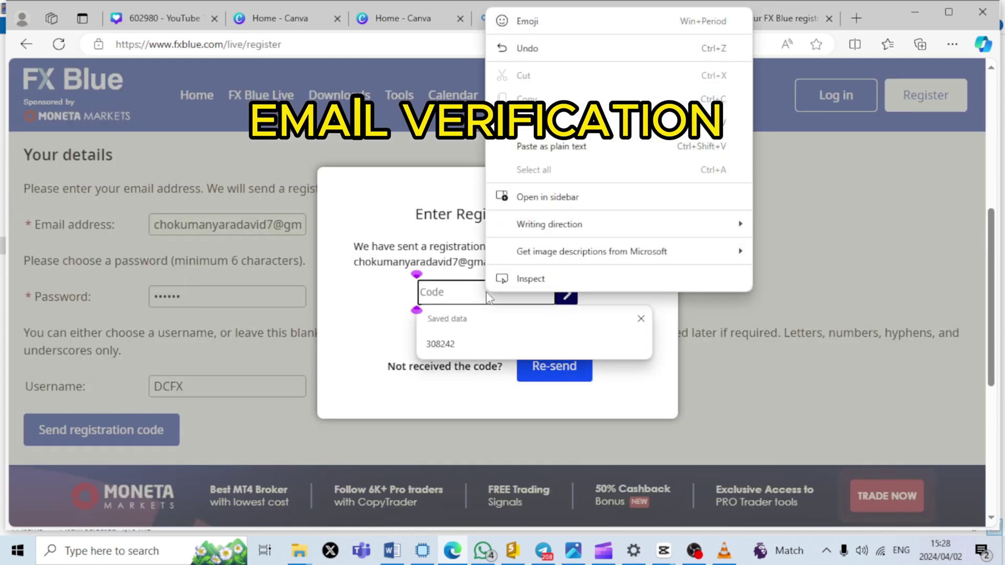
{"action": "left_click", "coordinate": [530, 128]}
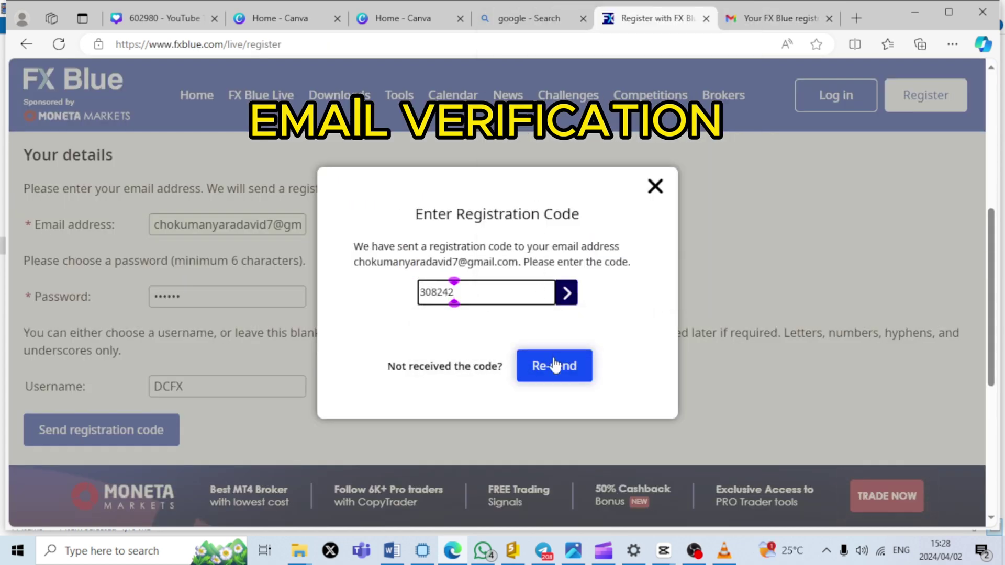
Submit the registration code, choose South Africa as phone country, and start phone verification.
{"action": "left_click", "coordinate": [567, 294]}
{"action": "left_click", "coordinate": [631, 124]}
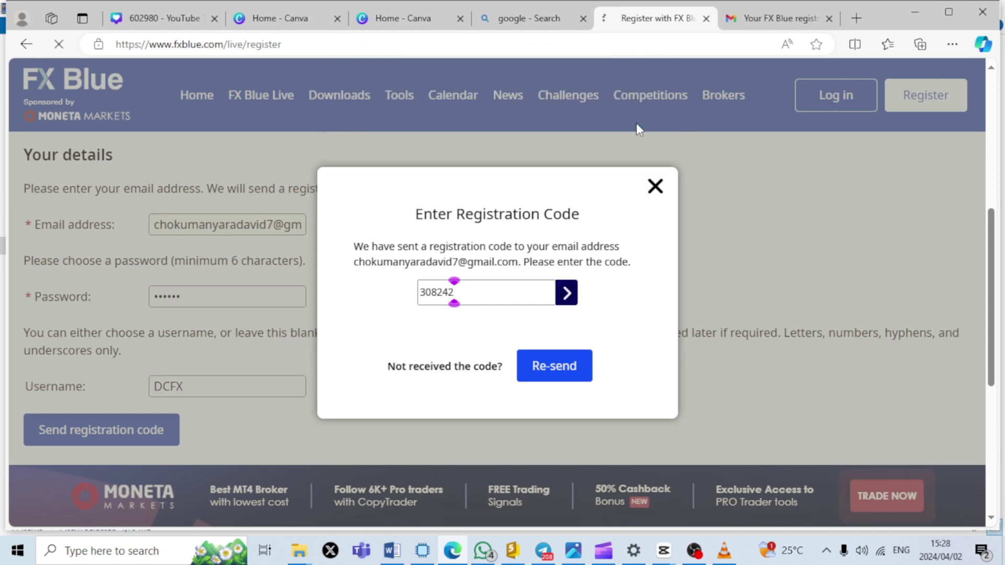
{"action": "scroll", "coordinate": [526, 290], "scroll_direction": "down", "scroll_amount": 1}
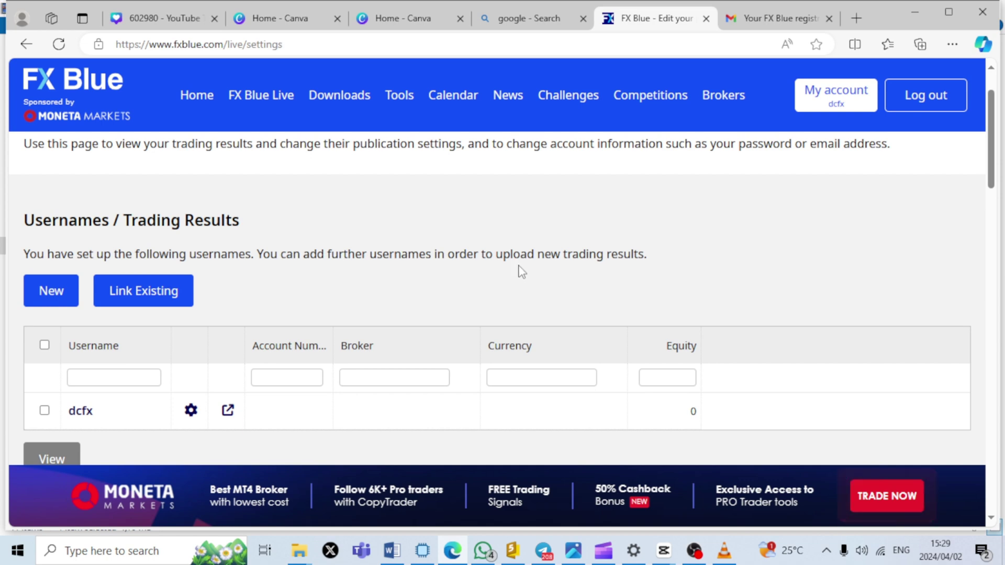
{"action": "scroll", "coordinate": [184, 309], "scroll_direction": "down", "scroll_amount": 4}
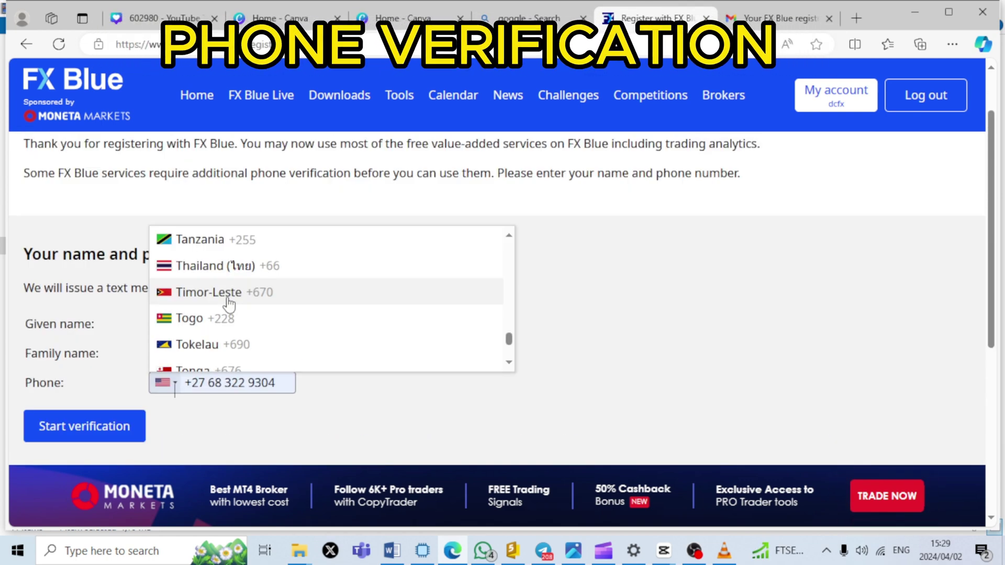
{"action": "scroll", "coordinate": [229, 303], "scroll_direction": "up", "scroll_amount": 3}
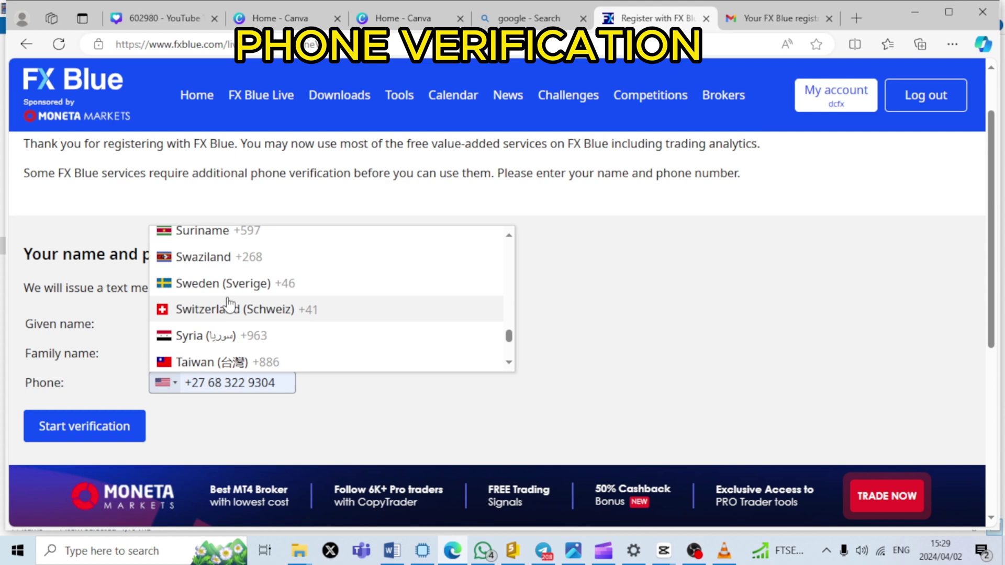
{"action": "scroll", "coordinate": [229, 303], "scroll_direction": "up", "scroll_amount": 4}
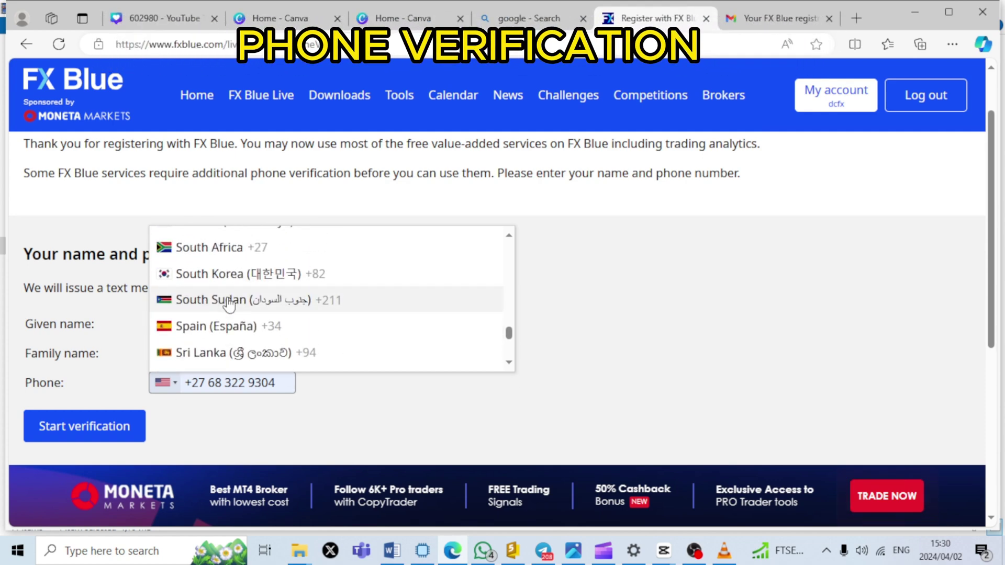
{"action": "left_click", "coordinate": [219, 250]}
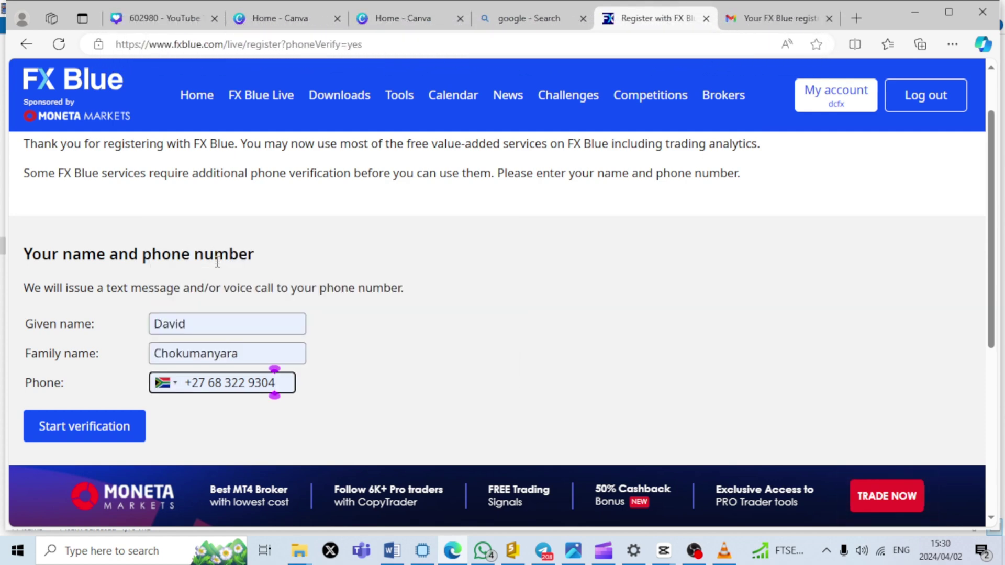
{"action": "left_click", "coordinate": [110, 430]}
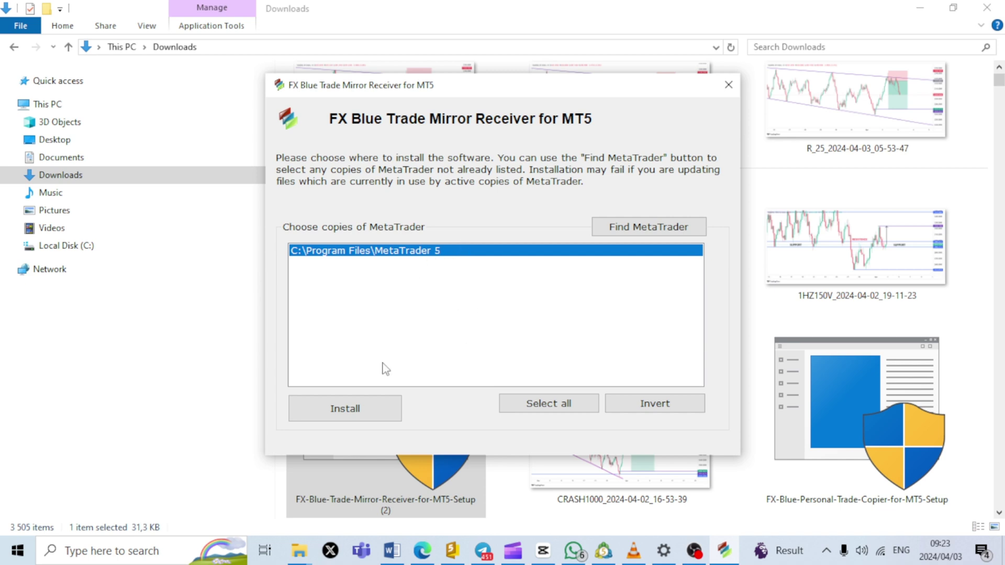
Try installing the Trade Mirror Receiver into MetaTrader 5, dismiss both failure errors, and switch to MetaTrader 5.
{"action": "left_click", "coordinate": [373, 406]}
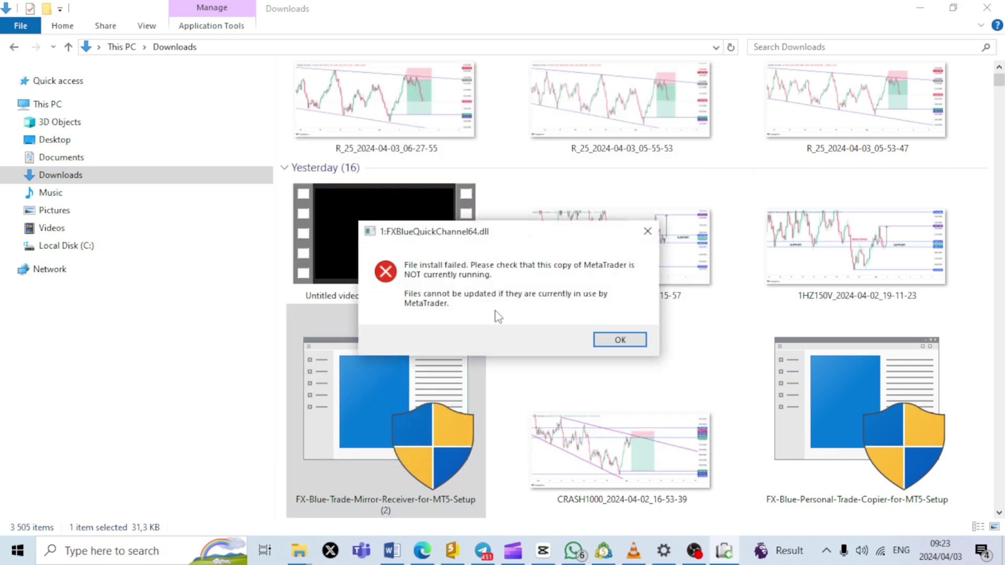
{"action": "left_click", "coordinate": [619, 340]}
{"action": "left_click", "coordinate": [592, 328]}
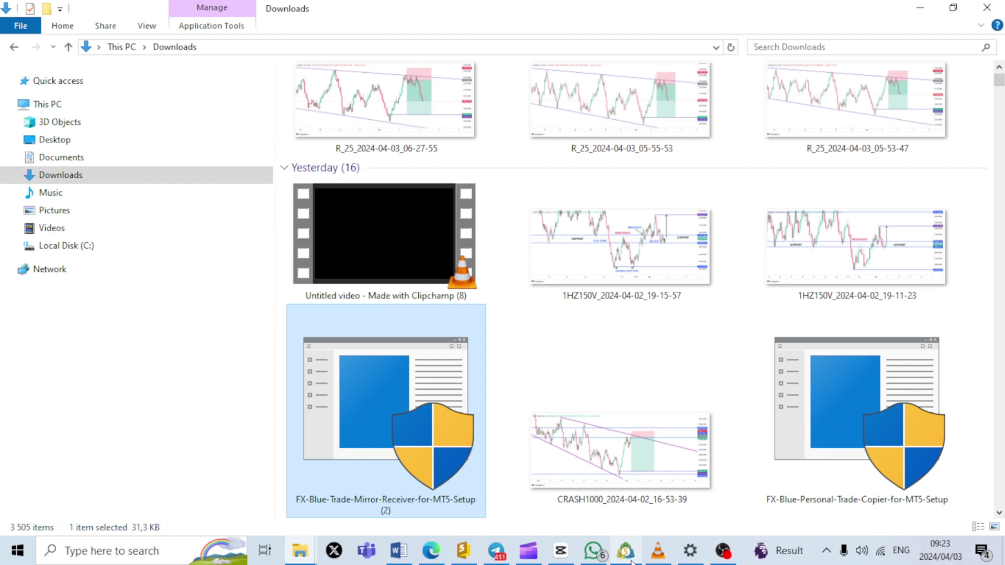
{"action": "left_click", "coordinate": [631, 558]}
{"action": "scroll", "coordinate": [89, 212], "scroll_direction": "up", "scroll_amount": 10}
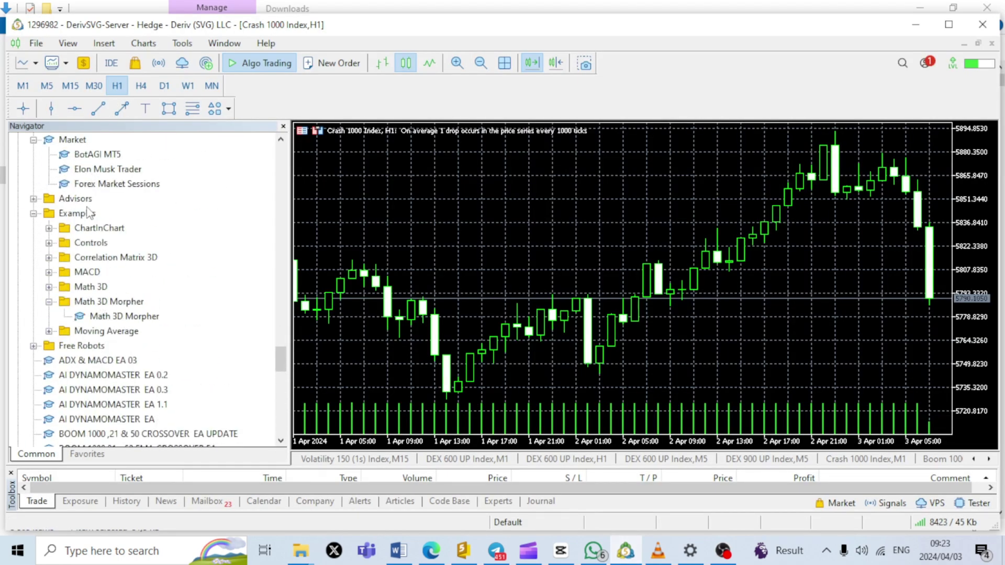
Clear the Alert window and drag FX Blue - InternetMirror Receiver onto the Crash 1000 Index chart, showing its Common settings.
{"action": "scroll", "coordinate": [89, 211], "scroll_direction": "down", "scroll_amount": 15}
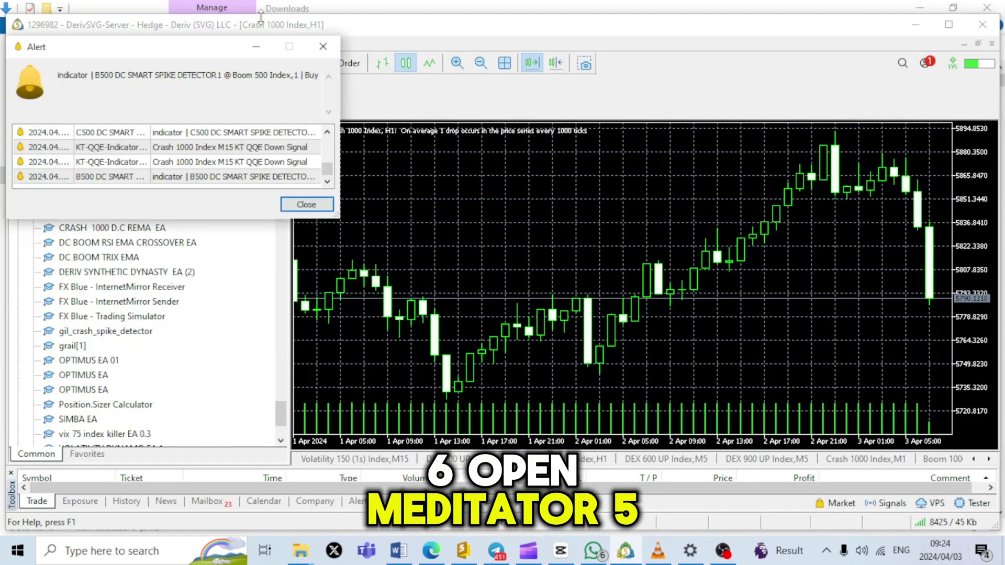
{"action": "left_click", "coordinate": [256, 46]}
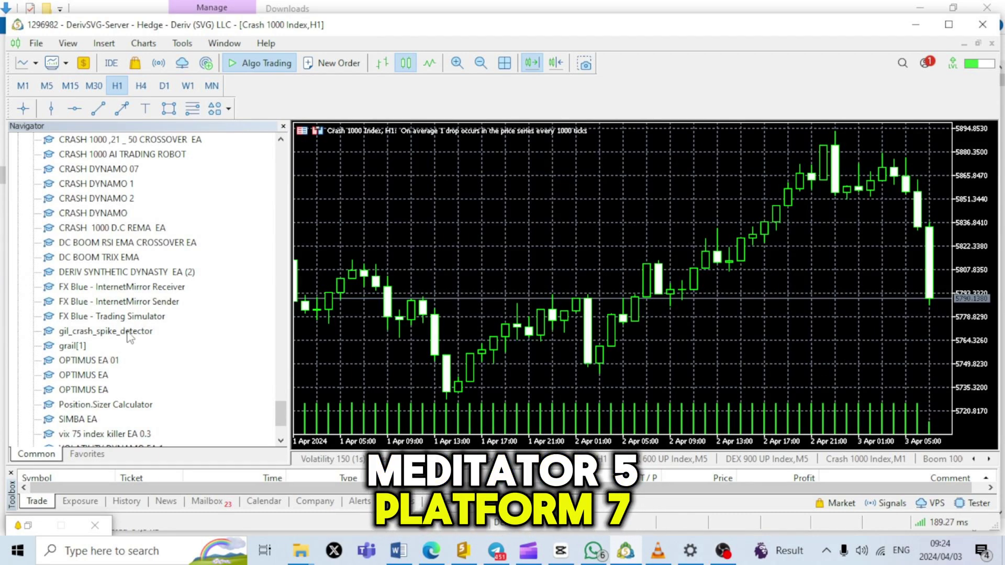
{"action": "scroll", "coordinate": [129, 338], "scroll_direction": "up", "scroll_amount": 1}
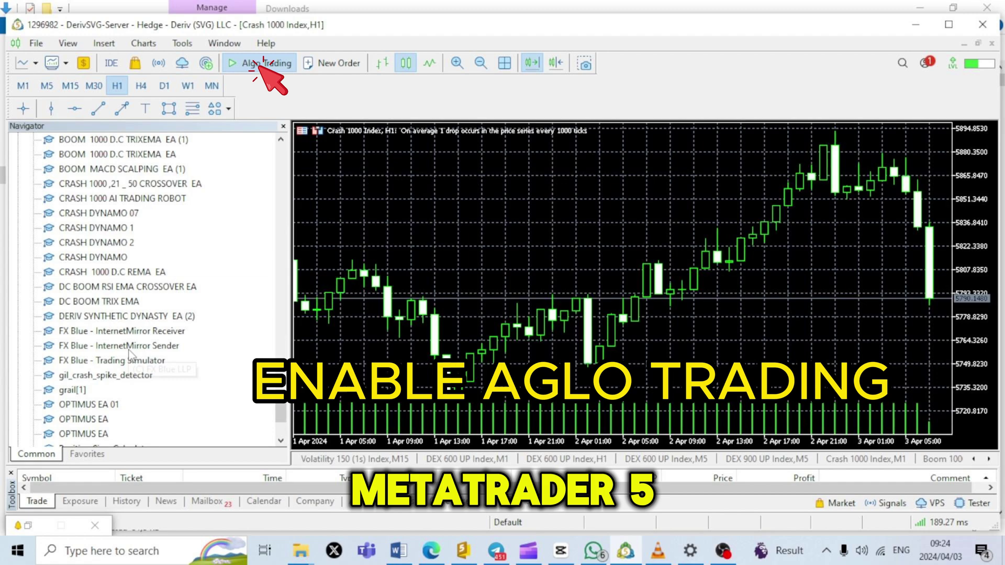
{"action": "left_click", "coordinate": [137, 335]}
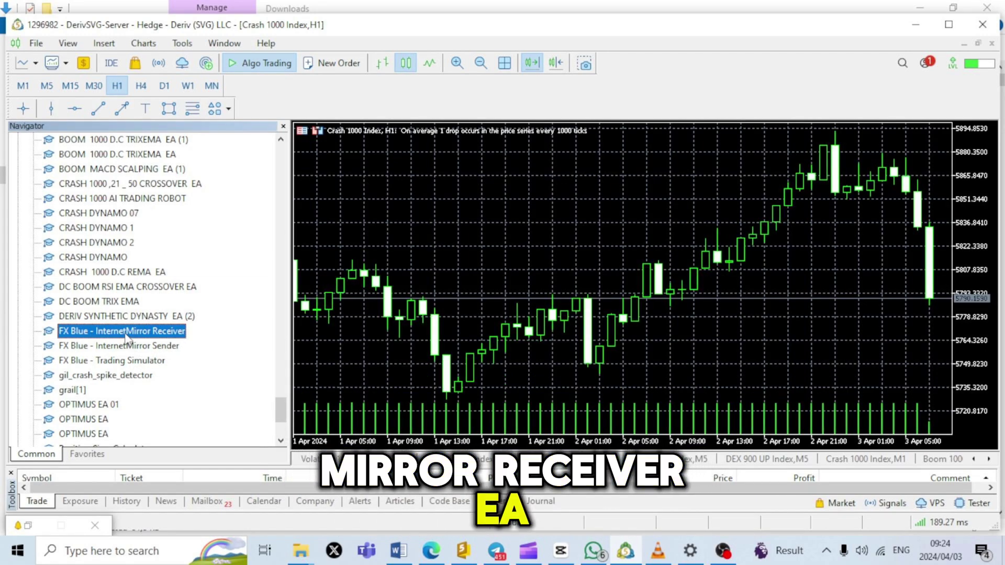
{"action": "left_click_drag", "start_coordinate": [247, 282], "coordinate": [421, 292]}
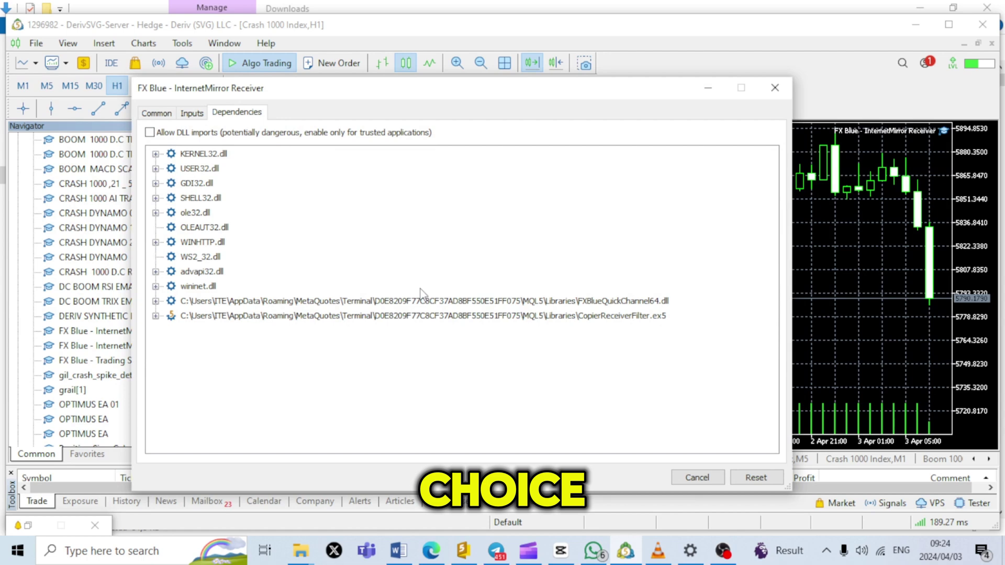
{"action": "left_click", "coordinate": [157, 113]}
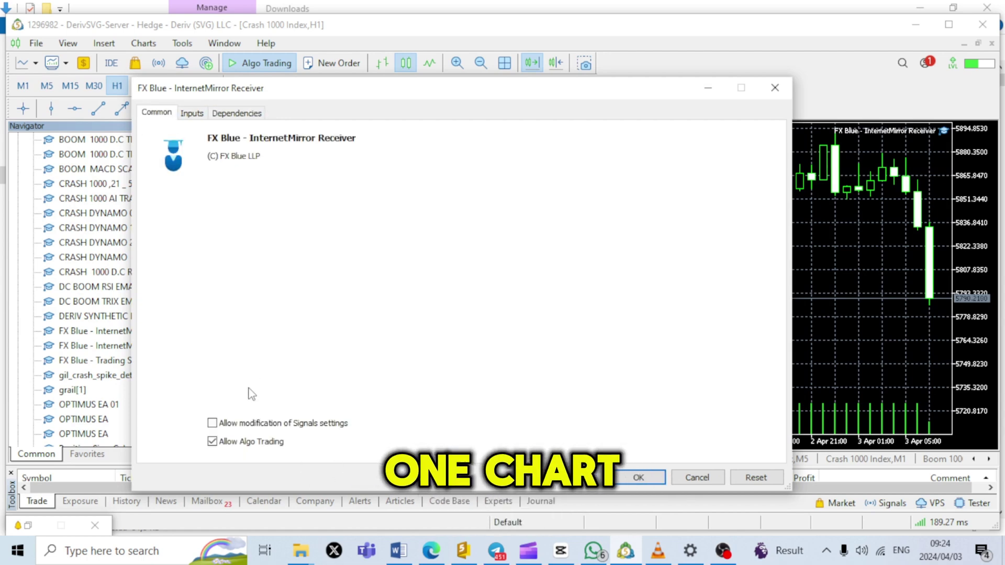
In the EA Inputs, set Channel to the FX Blue account username.
{"action": "left_click", "coordinate": [192, 113]}
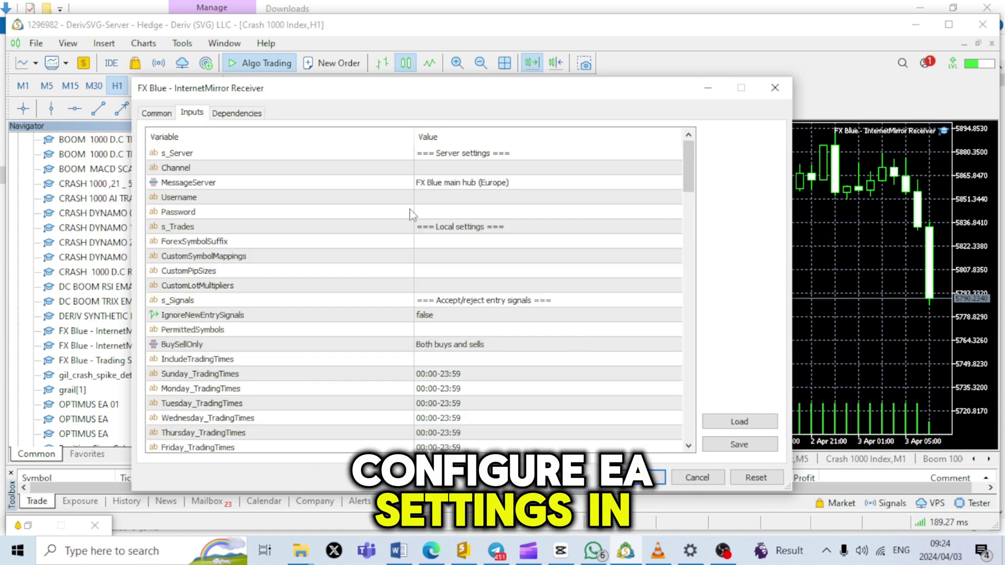
{"action": "left_click", "coordinate": [424, 167]}
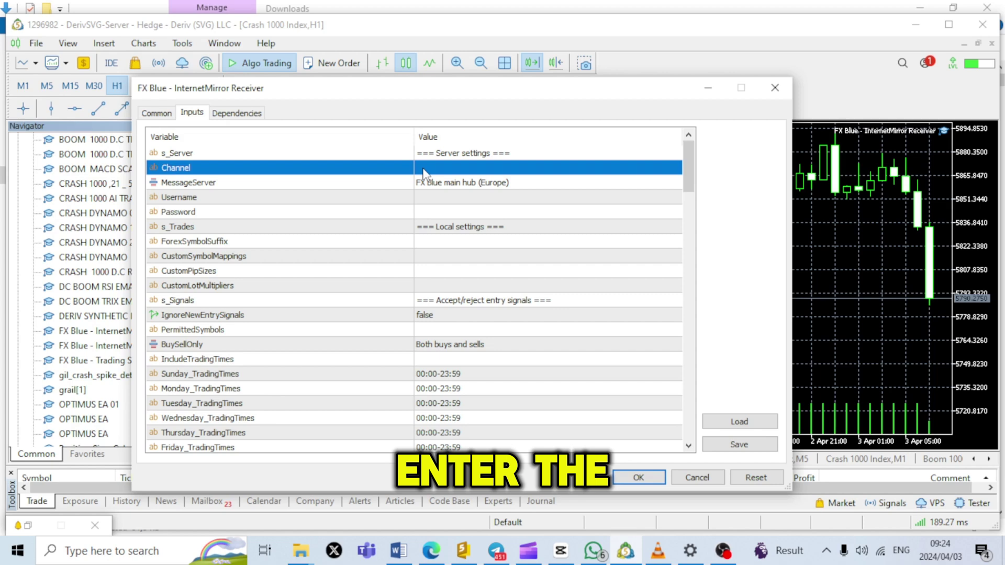
{"action": "left_click", "coordinate": [424, 168]}
{"action": "type", "text": "dcfx"}
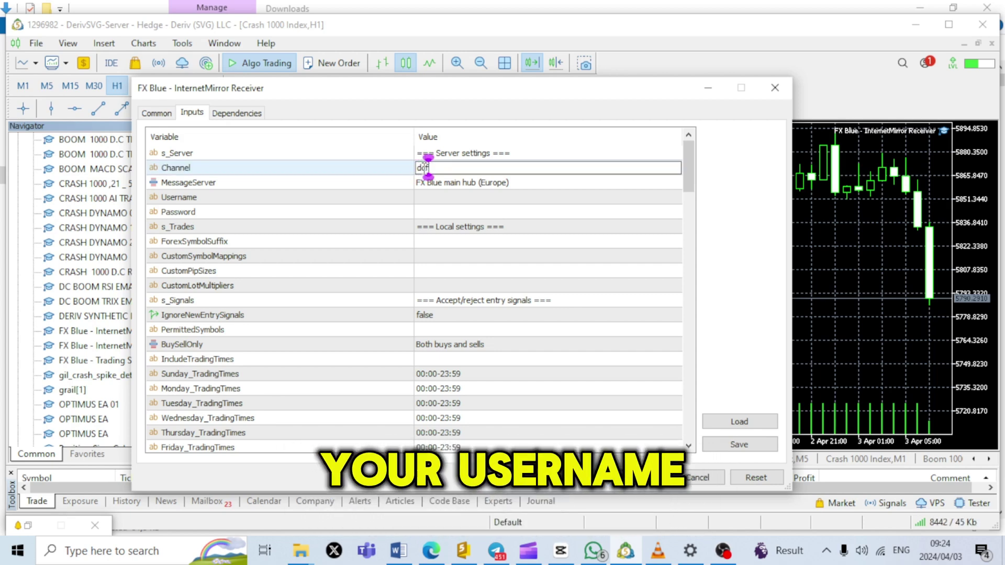
{"action": "left_click", "coordinate": [428, 198]}
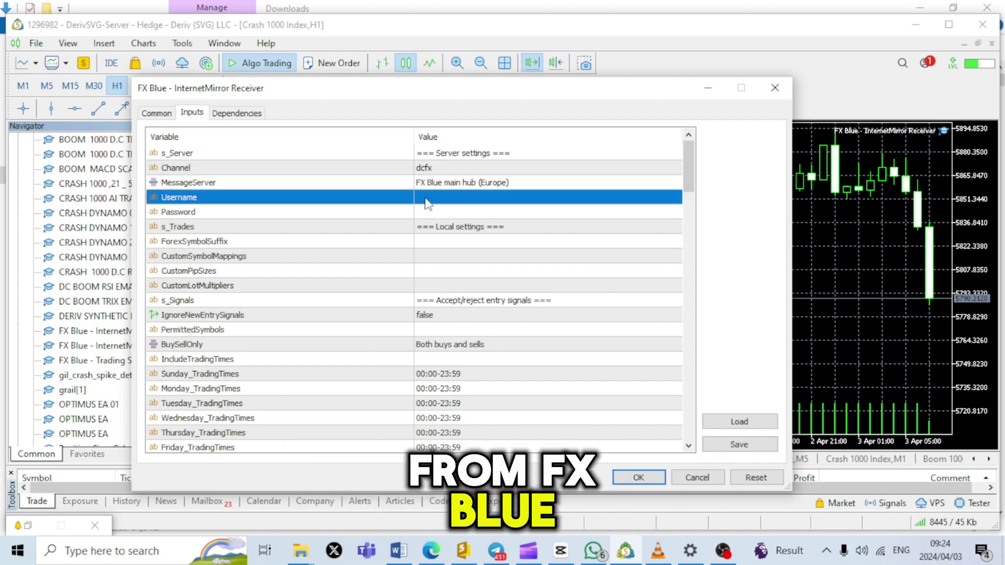
Leave Username and Password empty and set ForexSymbolSuffix to 'none'.
{"action": "left_click", "coordinate": [426, 198]}
{"action": "left_click", "coordinate": [315, 208]}
{"action": "left_click", "coordinate": [315, 202]}
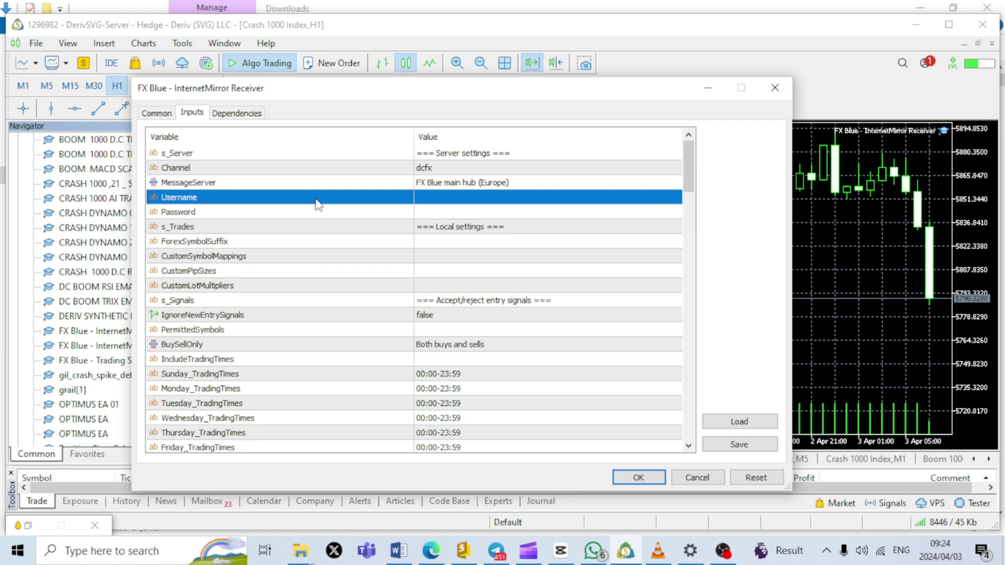
{"action": "left_click", "coordinate": [310, 219]}
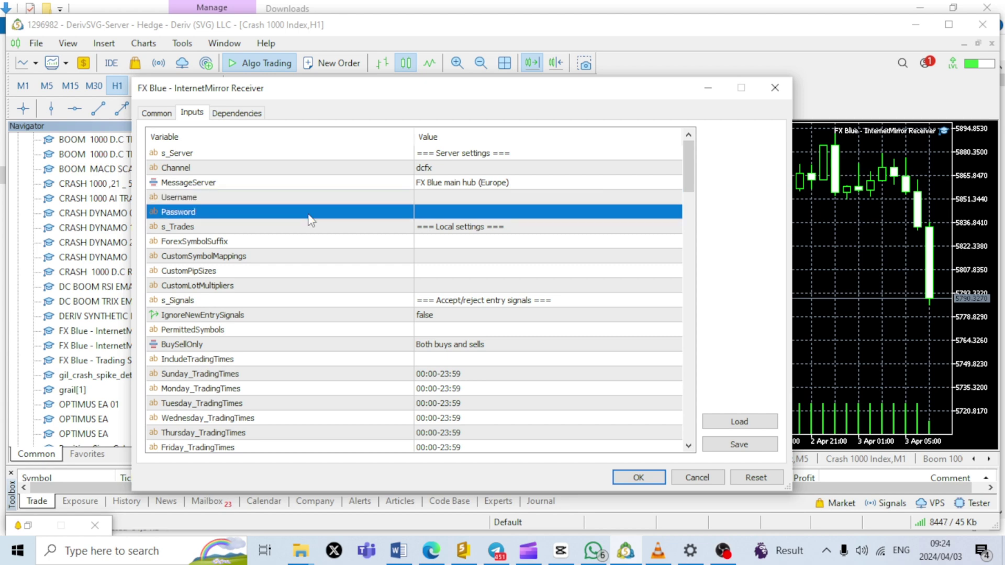
{"action": "left_click", "coordinate": [440, 242]}
{"action": "left_click", "coordinate": [439, 241]}
{"action": "type", "text": "none"}
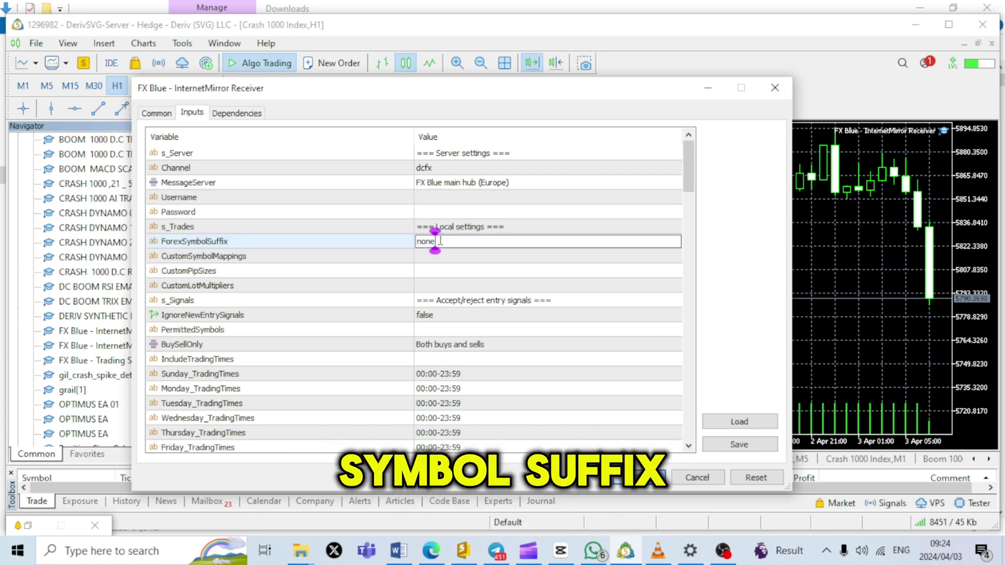
Set UseRiskFactor to 0.0 and LotSizeMultiplier to 1.0 under Lot sizing modes.
{"action": "scroll", "coordinate": [432, 333], "scroll_direction": "down", "scroll_amount": 6}
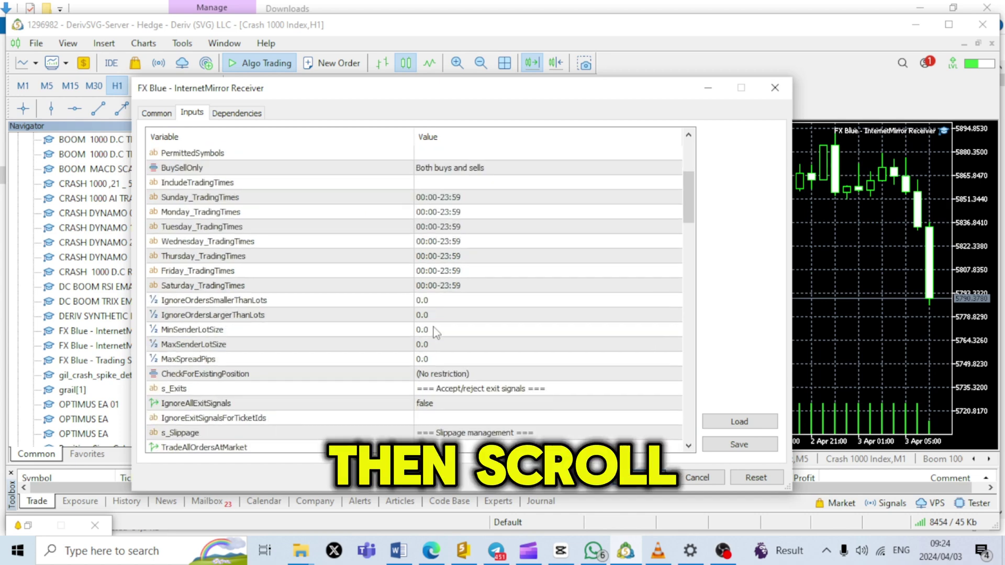
{"action": "scroll", "coordinate": [434, 331], "scroll_direction": "down", "scroll_amount": 6}
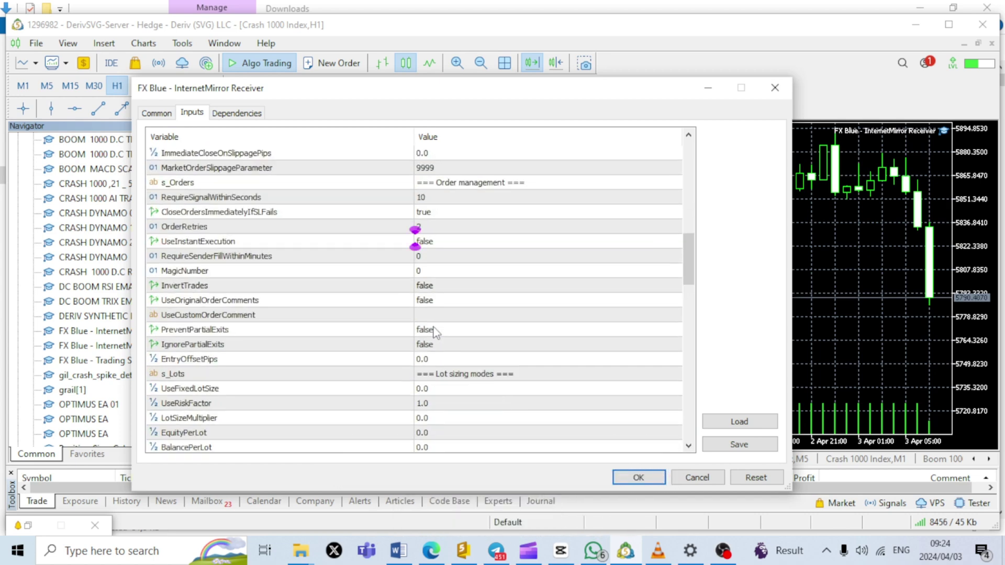
{"action": "double_click", "coordinate": [432, 402]}
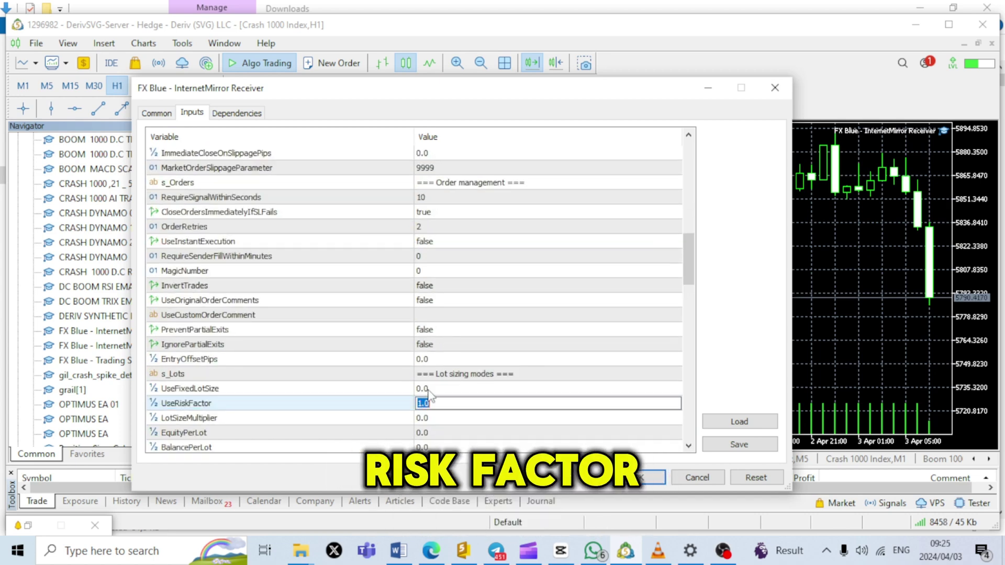
{"action": "key", "text": "Return"}
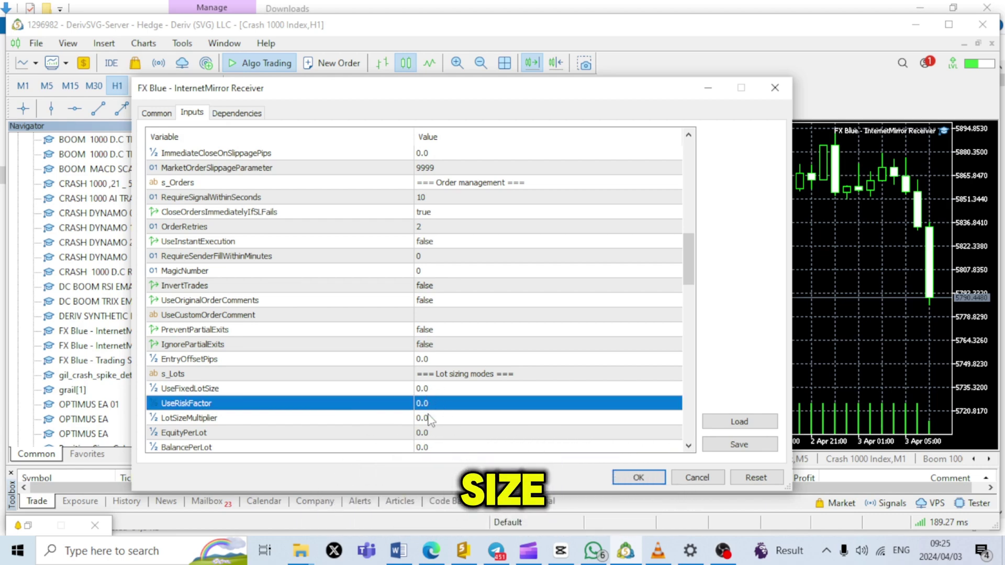
{"action": "left_click", "coordinate": [429, 419]}
{"action": "left_click", "coordinate": [429, 419]}
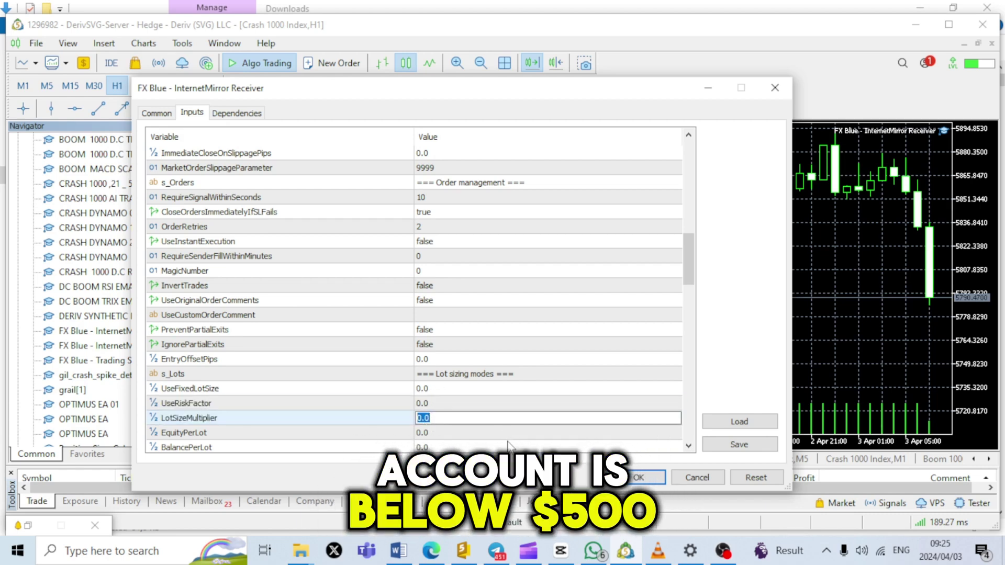
{"action": "type", "text": "1"}
{"action": "key", "text": "Return"}
{"action": "scroll", "coordinate": [474, 431], "scroll_direction": "down", "scroll_amount": 2}
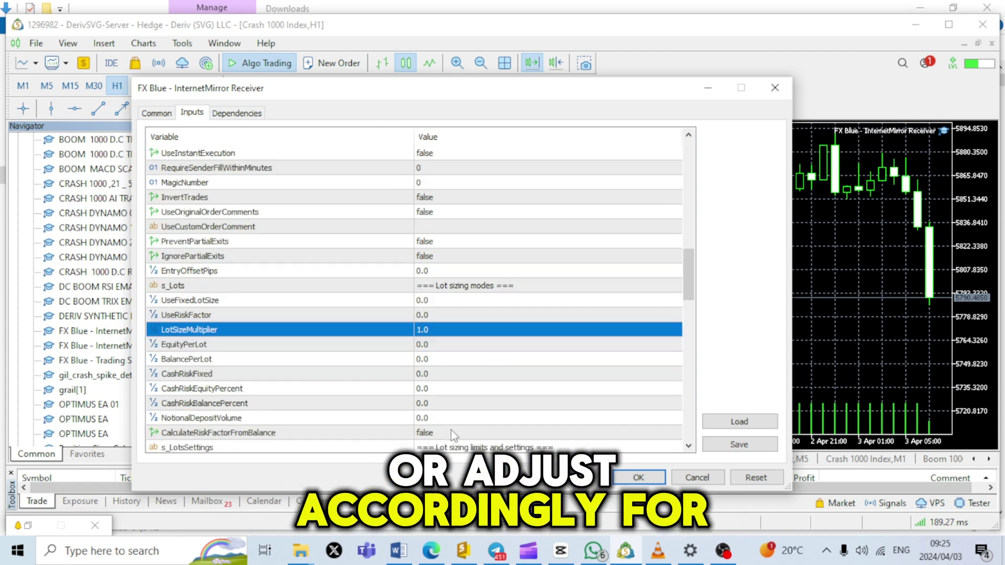
{"action": "scroll", "coordinate": [453, 434], "scroll_direction": "down", "scroll_amount": 4}
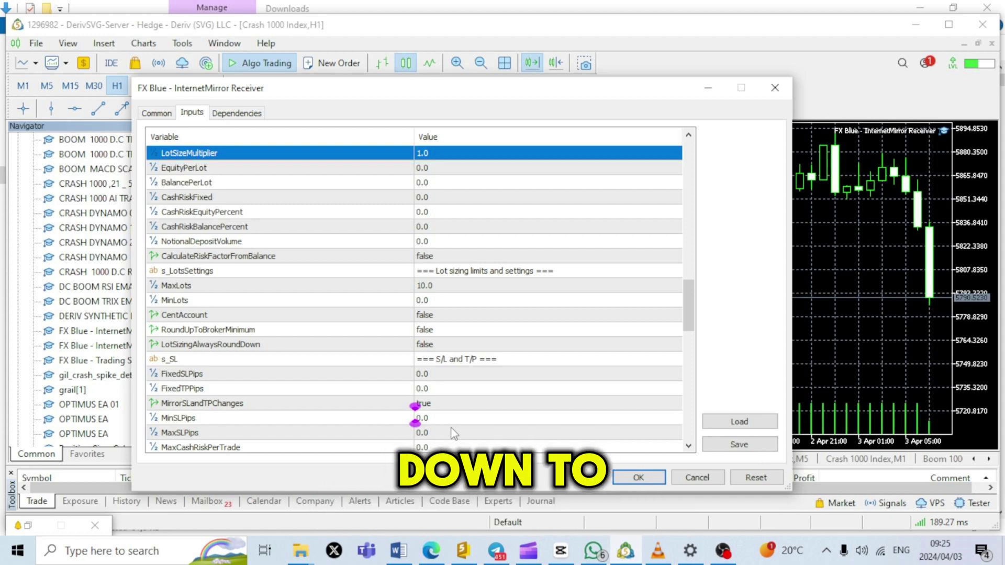
Set NewOrders_AlertOnScreen and ClosedOrders_AlertOnScreen to true under Alerts and notifications.
{"action": "scroll", "coordinate": [453, 434], "scroll_direction": "down", "scroll_amount": 4}
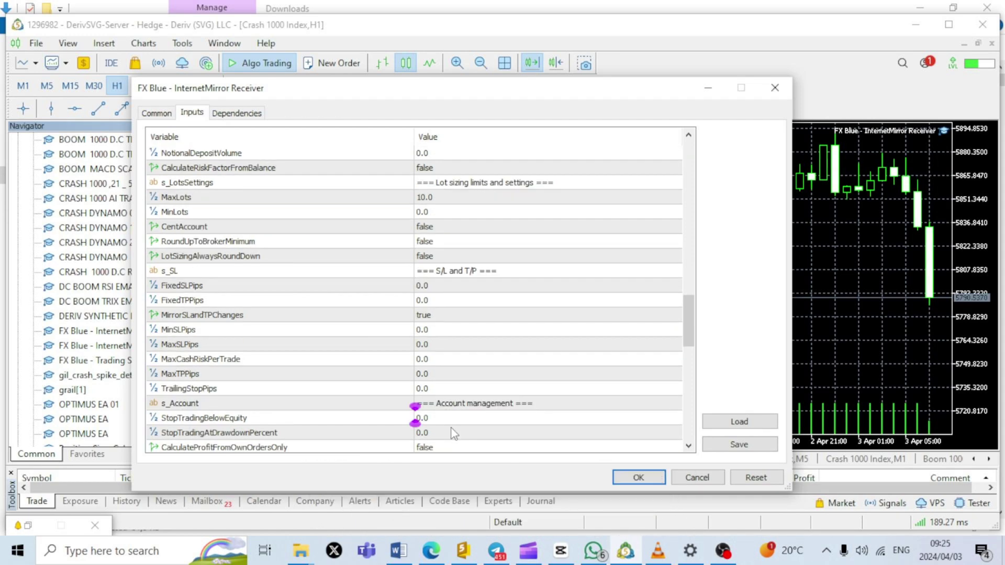
{"action": "scroll", "coordinate": [453, 434], "scroll_direction": "down", "scroll_amount": 5}
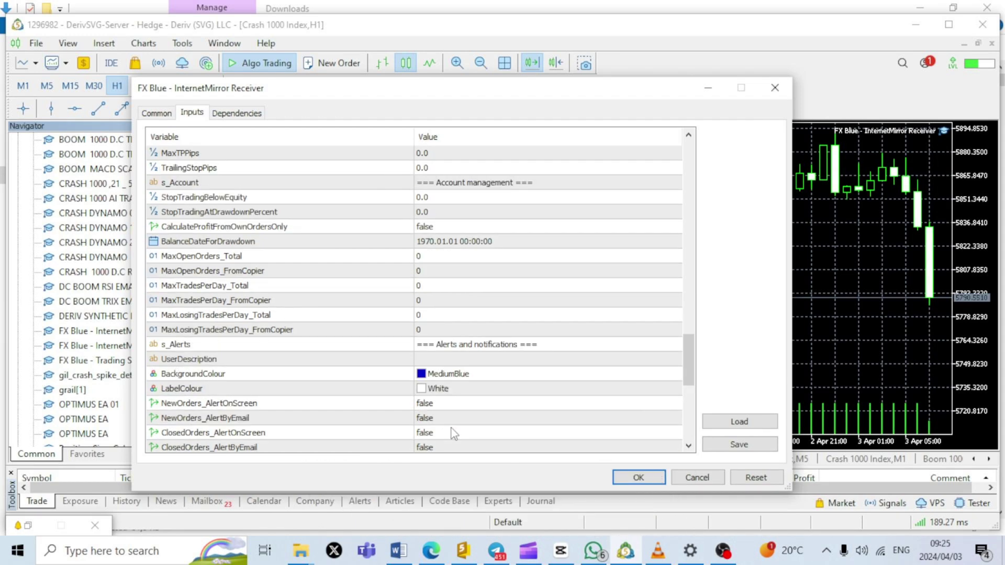
{"action": "scroll", "coordinate": [453, 435], "scroll_direction": "down", "scroll_amount": 1}
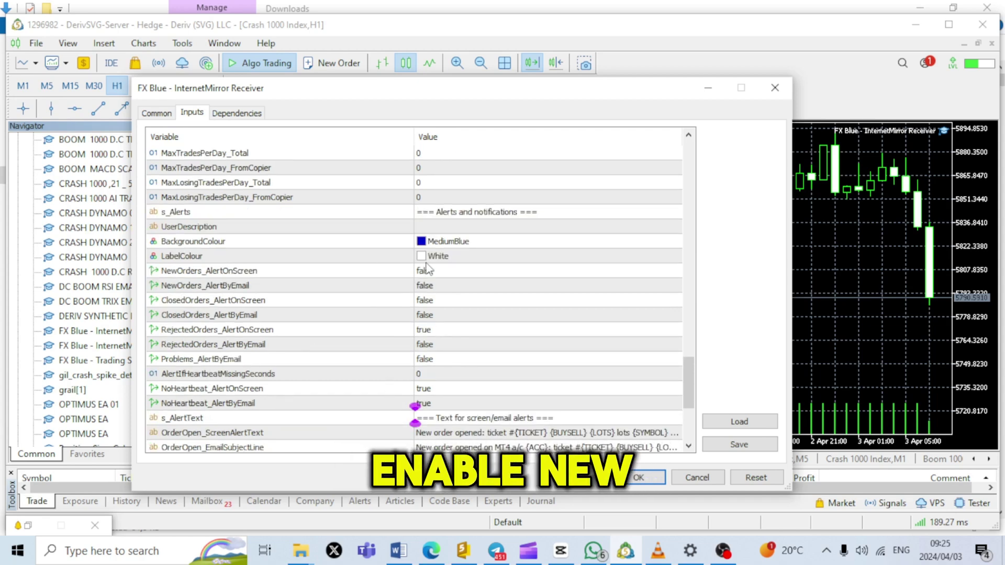
{"action": "left_click", "coordinate": [487, 213]}
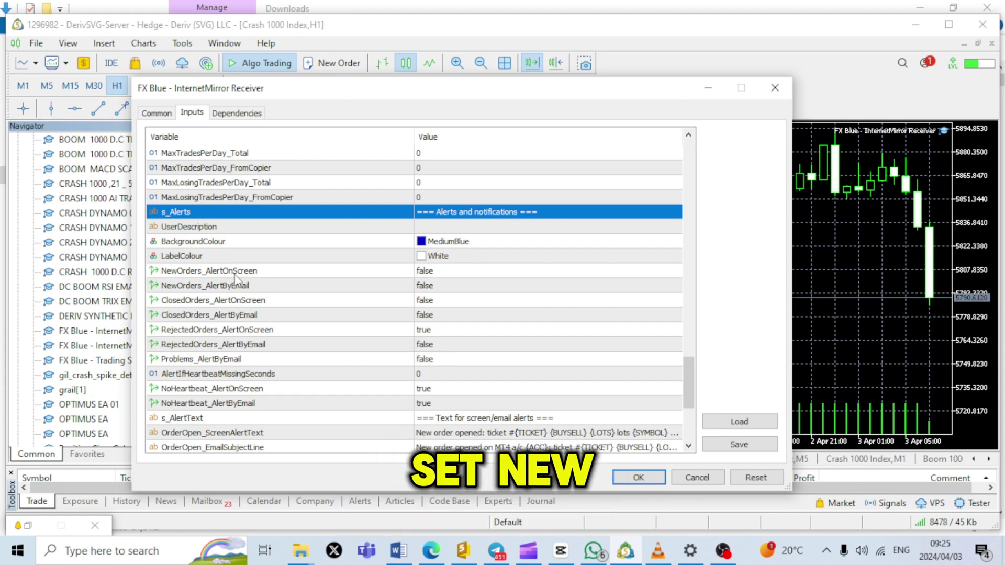
{"action": "double_click", "coordinate": [443, 270]}
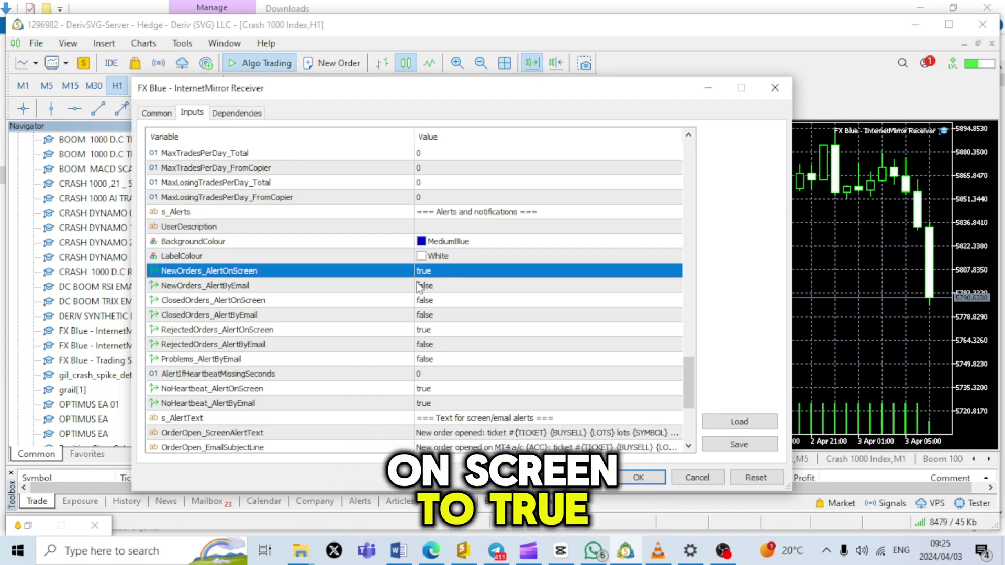
{"action": "left_click", "coordinate": [211, 287]}
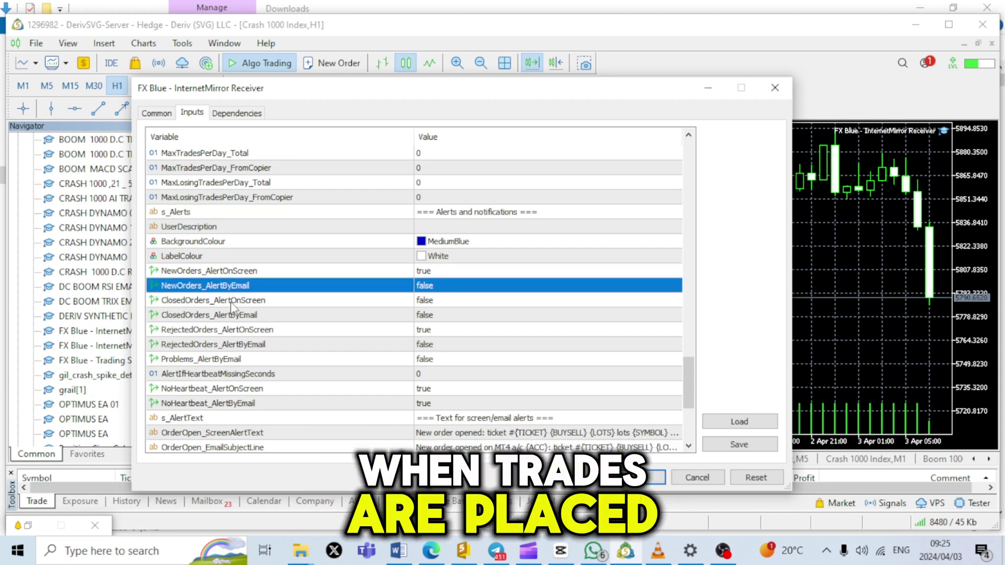
{"action": "left_click", "coordinate": [203, 302]}
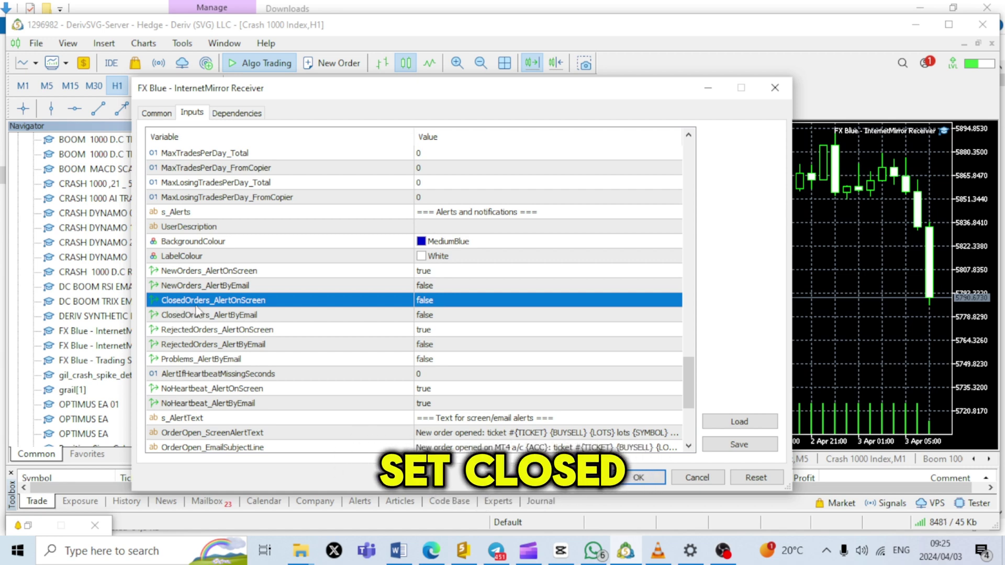
{"action": "double_click", "coordinate": [425, 301]}
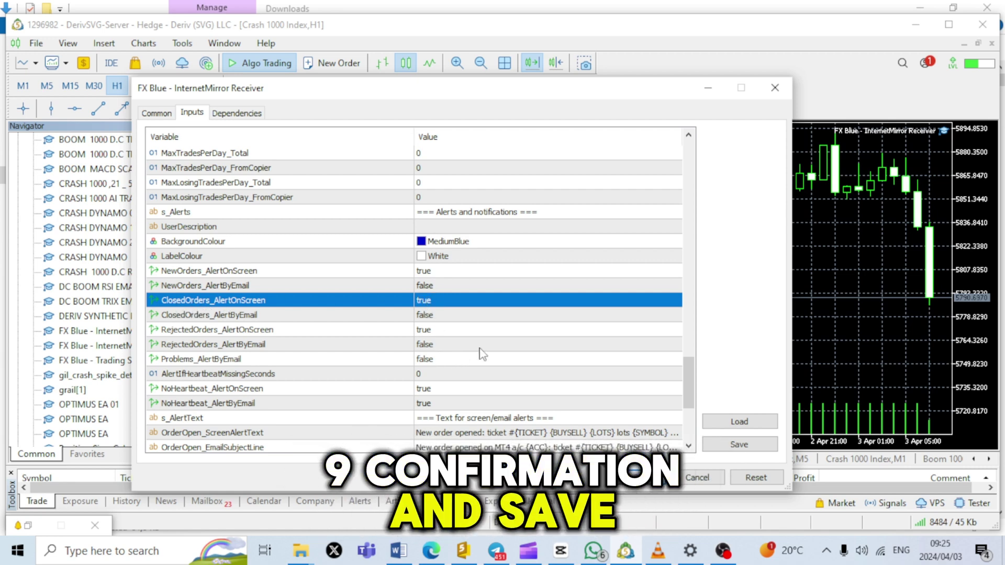
{"action": "scroll", "coordinate": [474, 370], "scroll_direction": "down", "scroll_amount": 4}
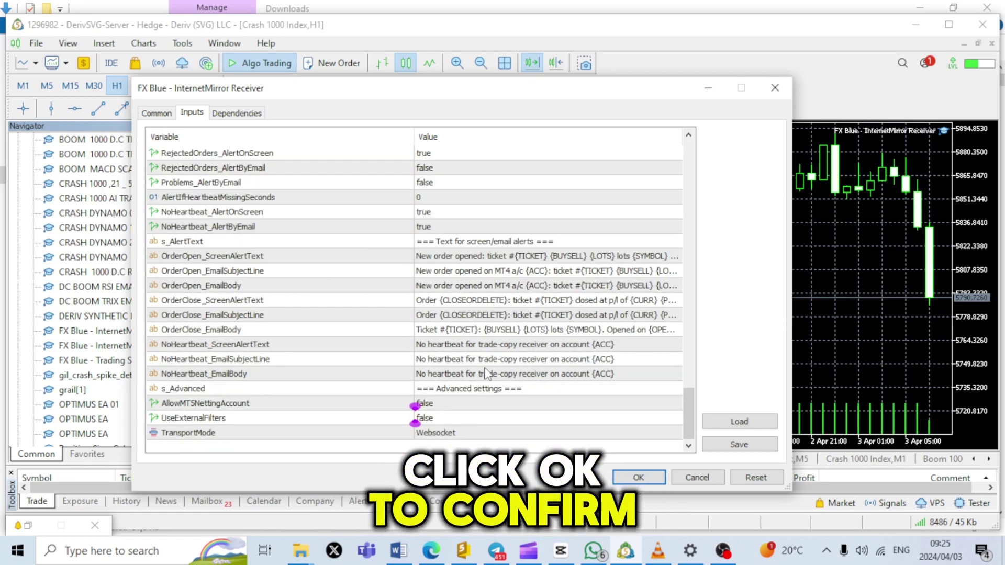
Accept the EA properties so InternetMirror Receiver v10.21 starts on the Crash 1000 chart.
{"action": "left_click", "coordinate": [638, 478]}
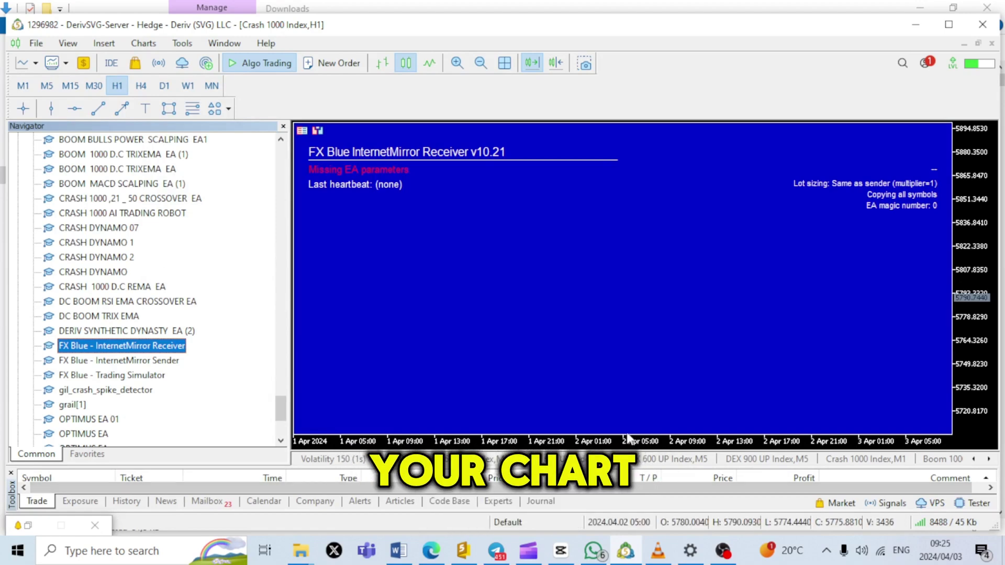